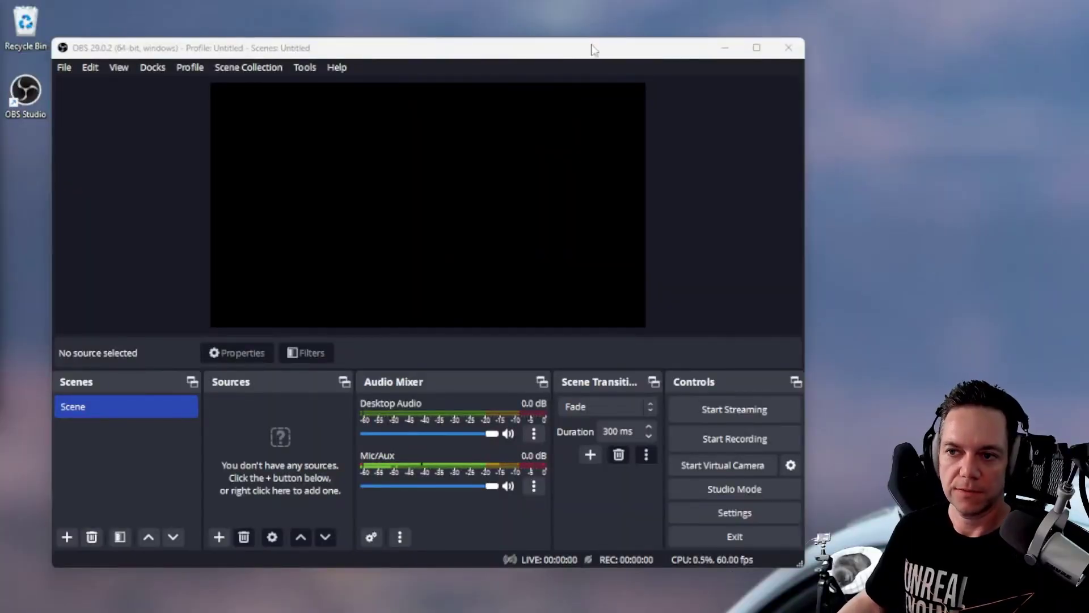
# Add a Video Capture Device source using the c922 Pro Stream Webcam, fitted to the canvas
pyautogui.moveTo(593, 50); pyautogui.dragTo(597, 55)
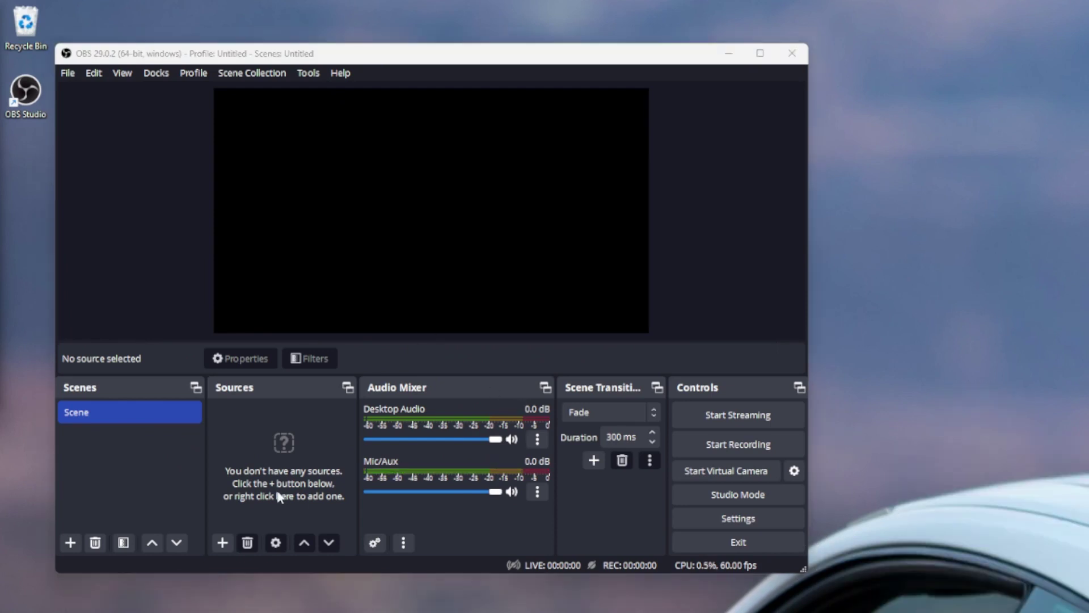
pyautogui.click(222, 543)
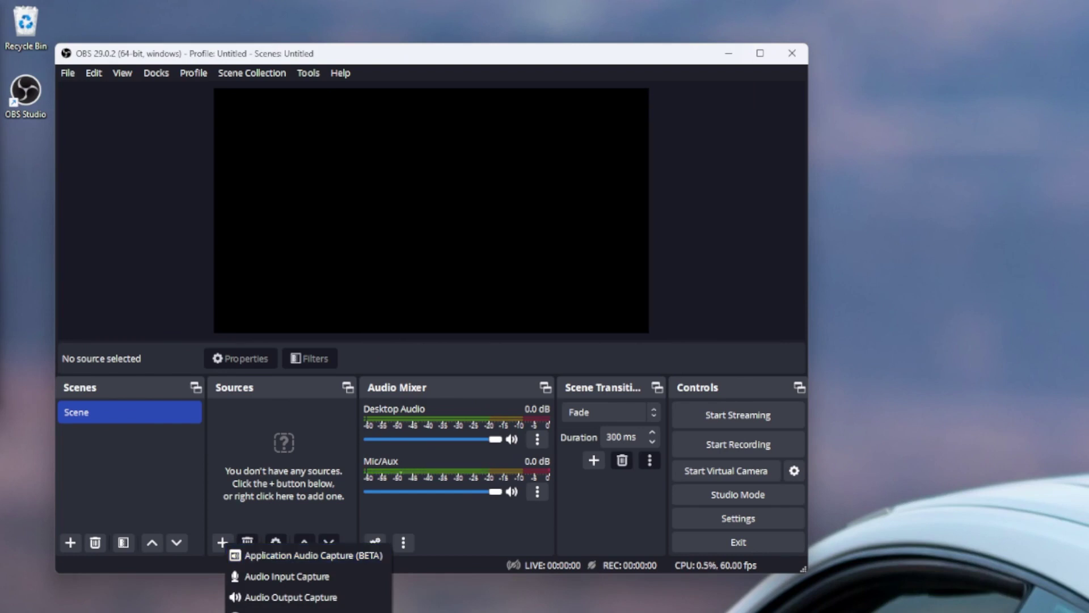
pyautogui.click(284, 611)
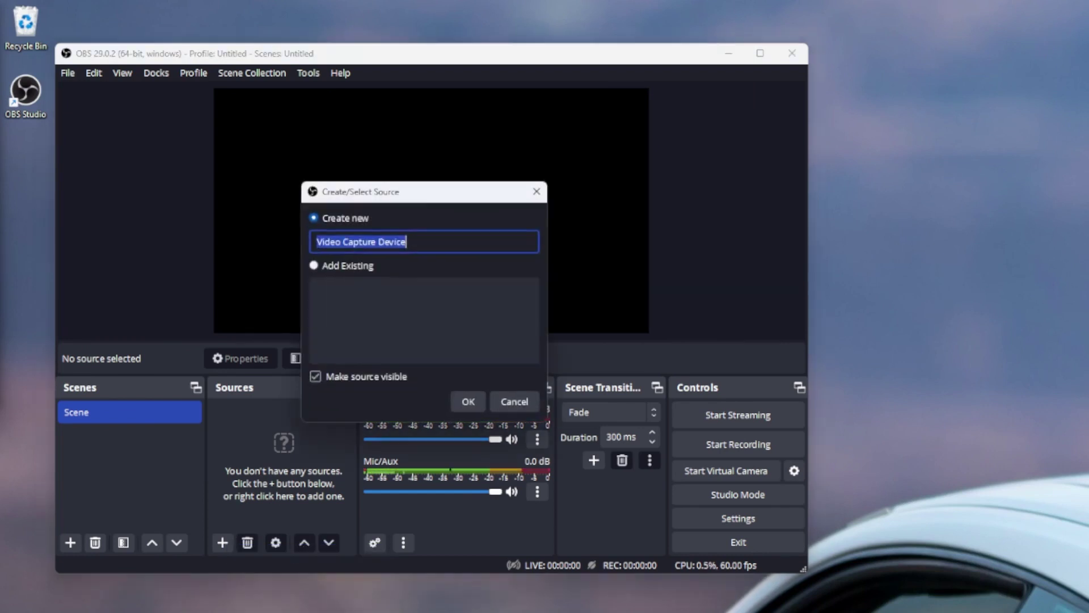
pyautogui.click(466, 401)
pyautogui.click(390, 317)
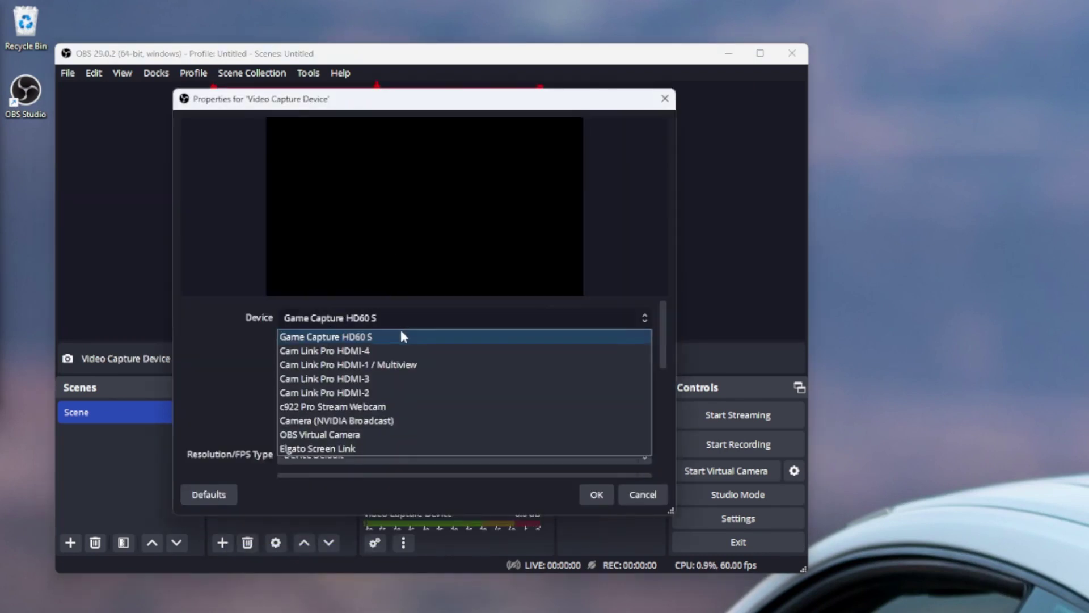
pyautogui.click(345, 405)
pyautogui.click(596, 495)
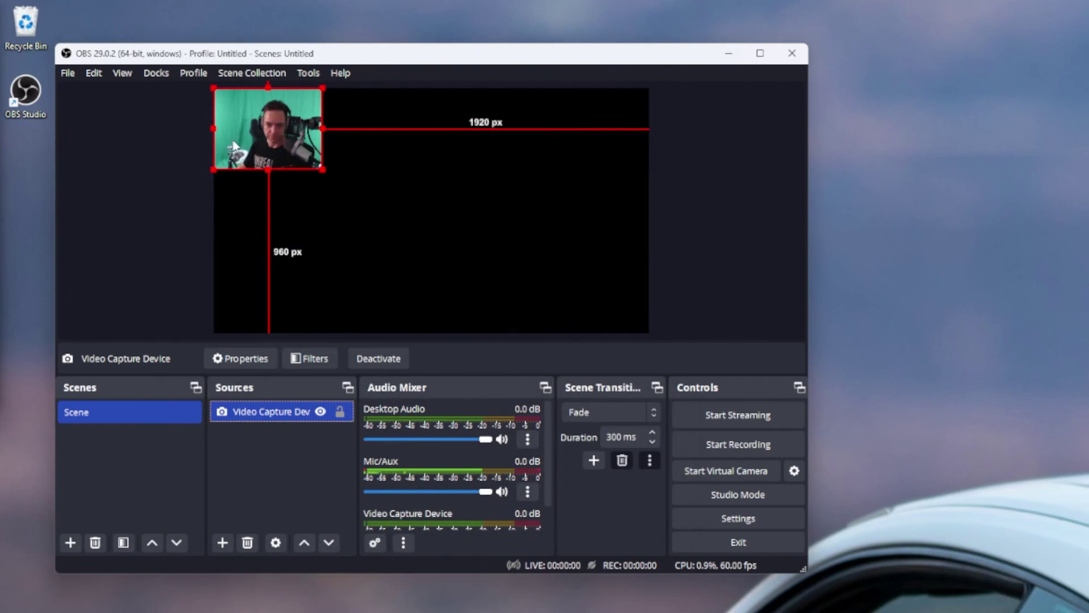
pyautogui.hotkey('ctrl', 'f')
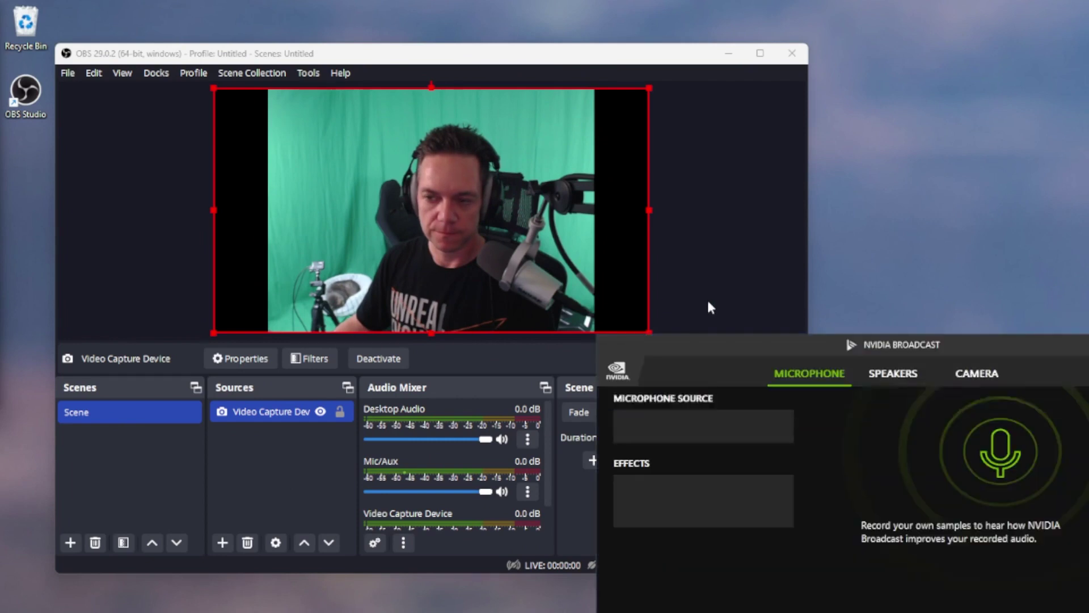
pyautogui.moveTo(775, 344); pyautogui.dragTo(329, 160)
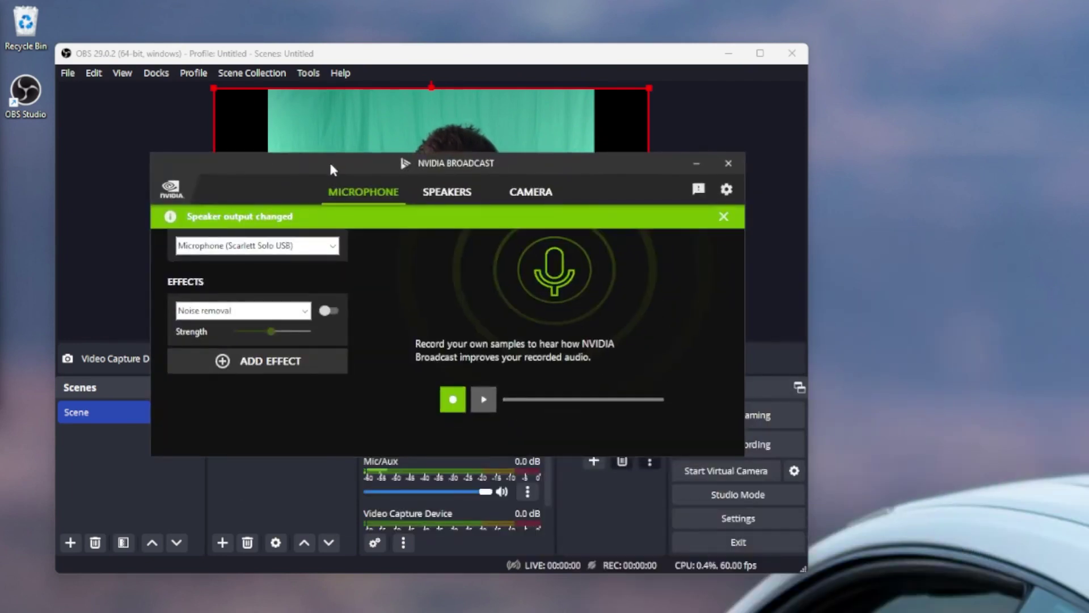
pyautogui.click(549, 190)
pyautogui.moveTo(595, 163); pyautogui.dragTo(573, 224)
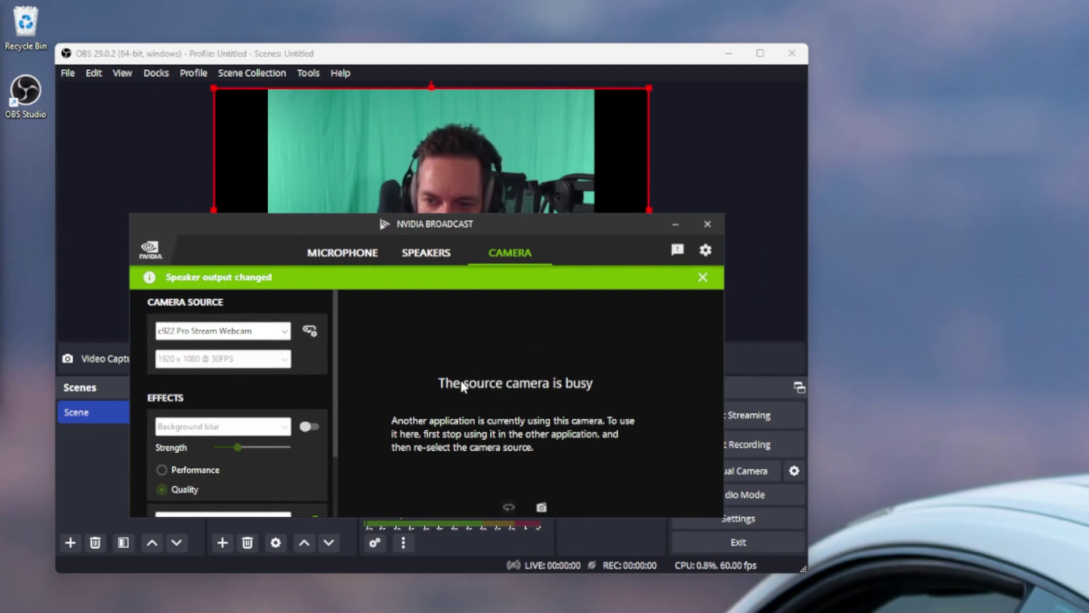
pyautogui.moveTo(544, 218); pyautogui.dragTo(572, 248)
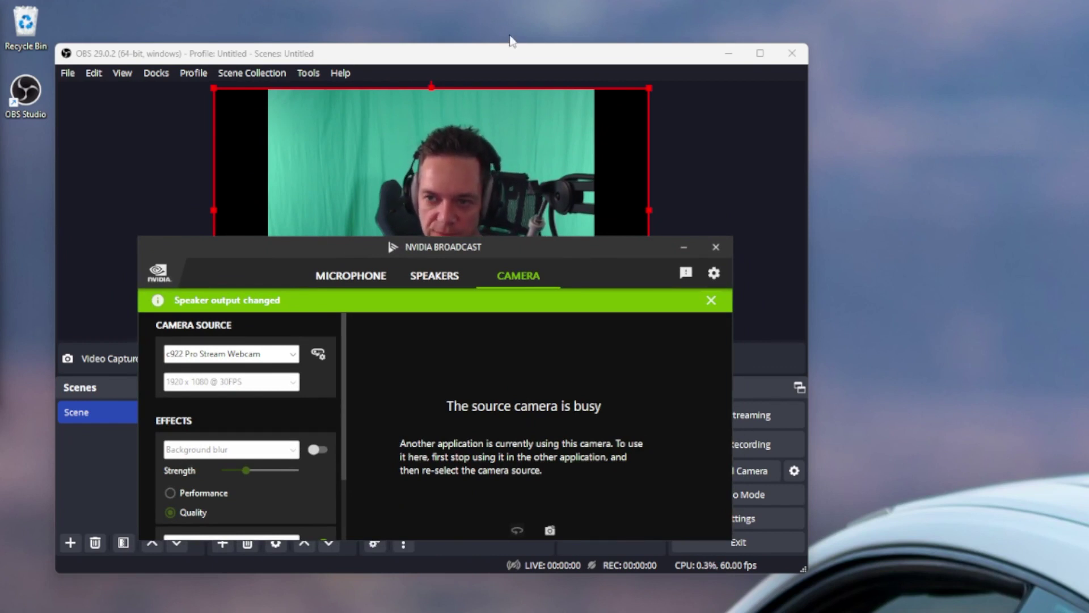
pyautogui.click(486, 60)
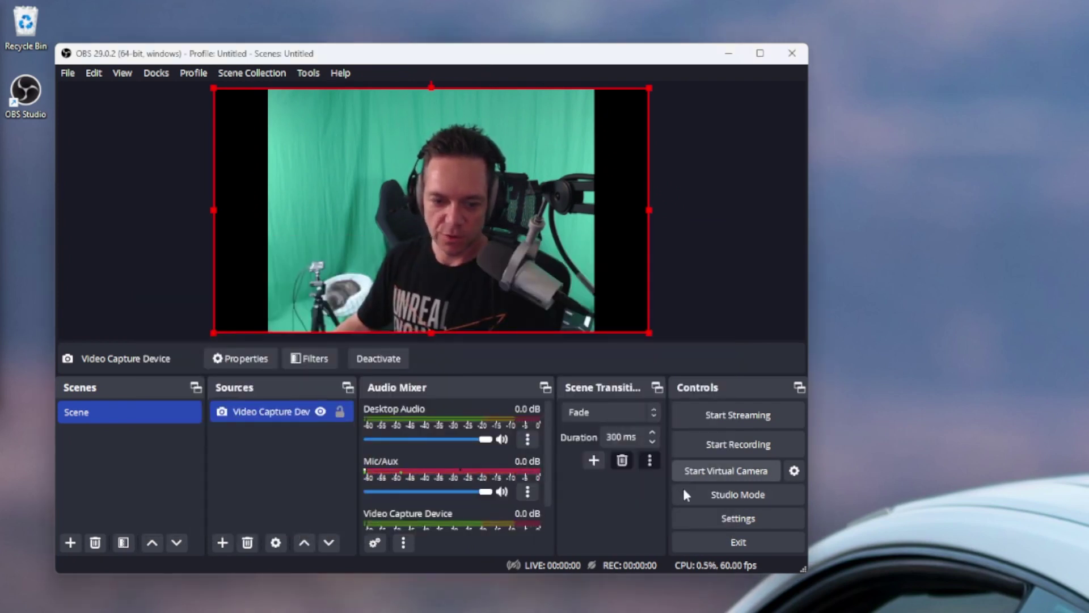
# Set virtual camera output type to Source, Video Capture Device, and start the virtual camera
pyautogui.click(794, 473)
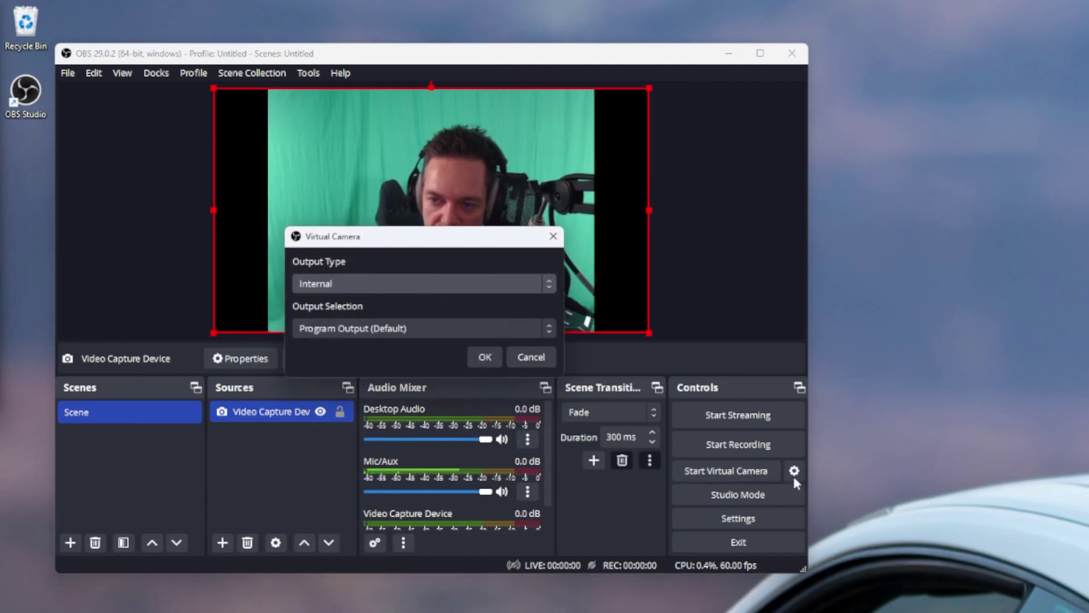
pyautogui.click(355, 278)
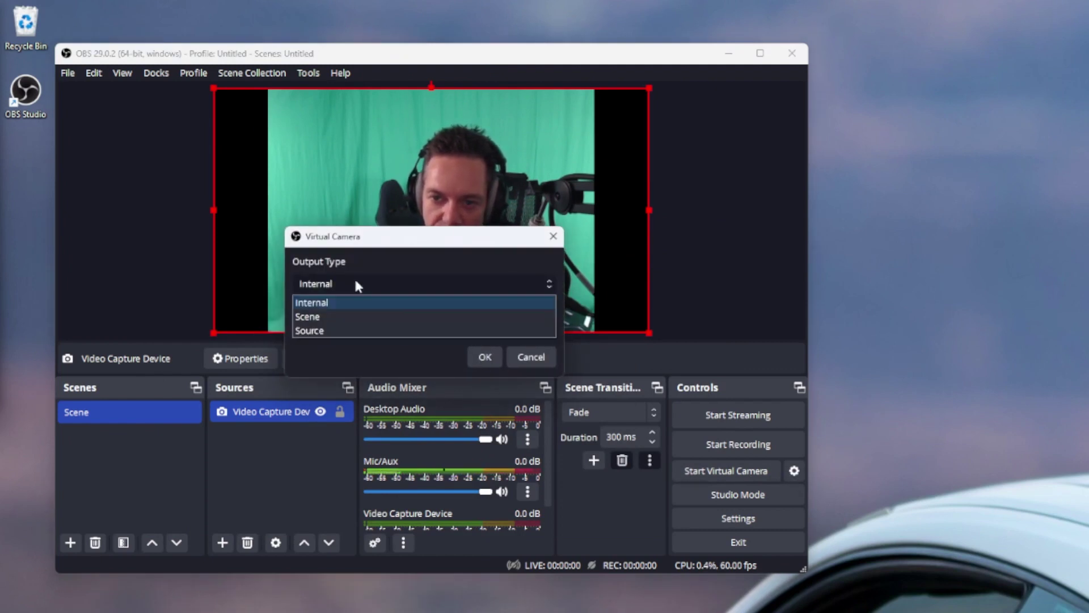
pyautogui.click(317, 330)
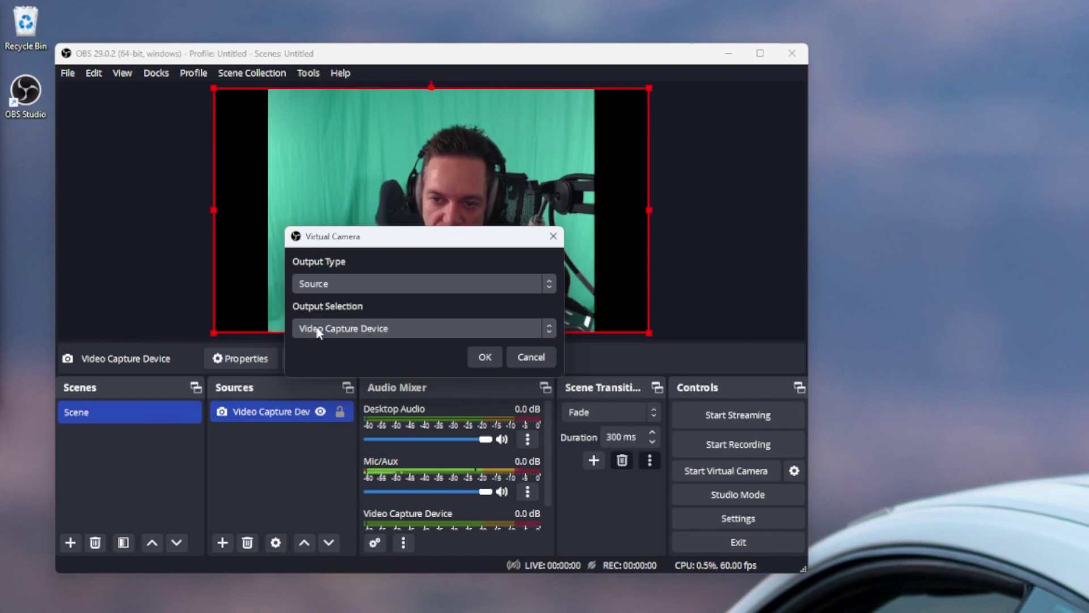
pyautogui.click(383, 329)
pyautogui.click(359, 332)
pyautogui.click(487, 354)
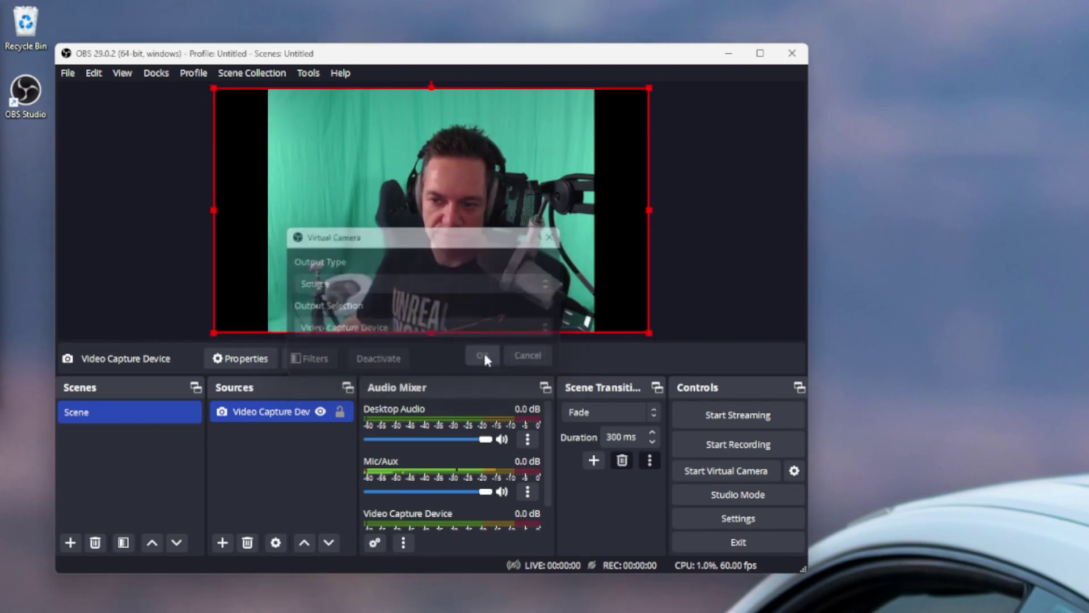
pyautogui.click(732, 472)
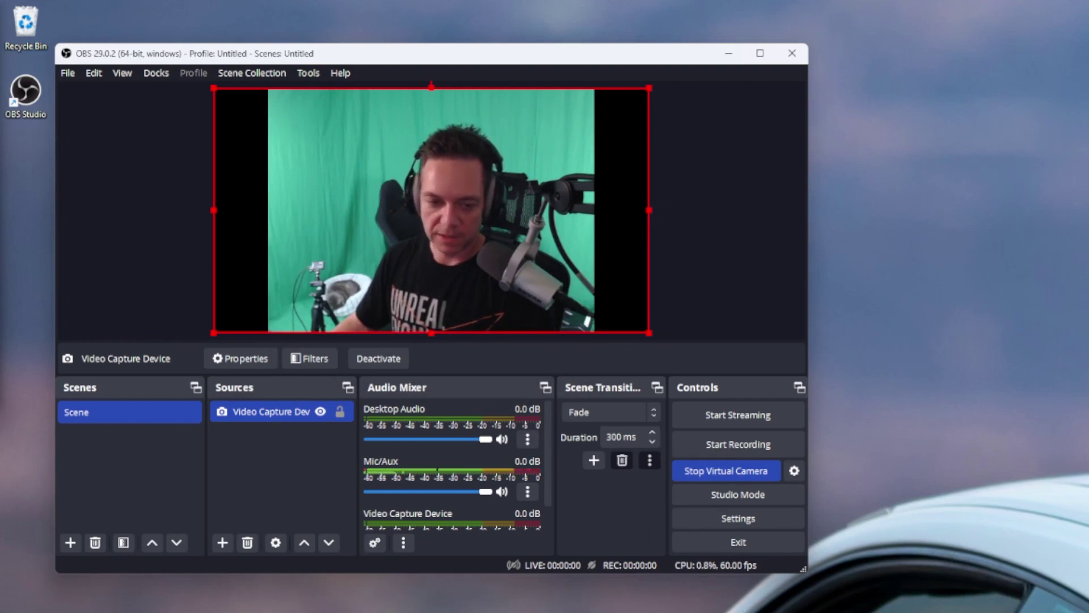
pyautogui.hotkey('alt', 'Tab')
# Set NVIDIA Broadcast's camera source to OBS Virtual Camera
pyautogui.moveTo(345, 245); pyautogui.dragTo(338, 185)
pyautogui.click(224, 292)
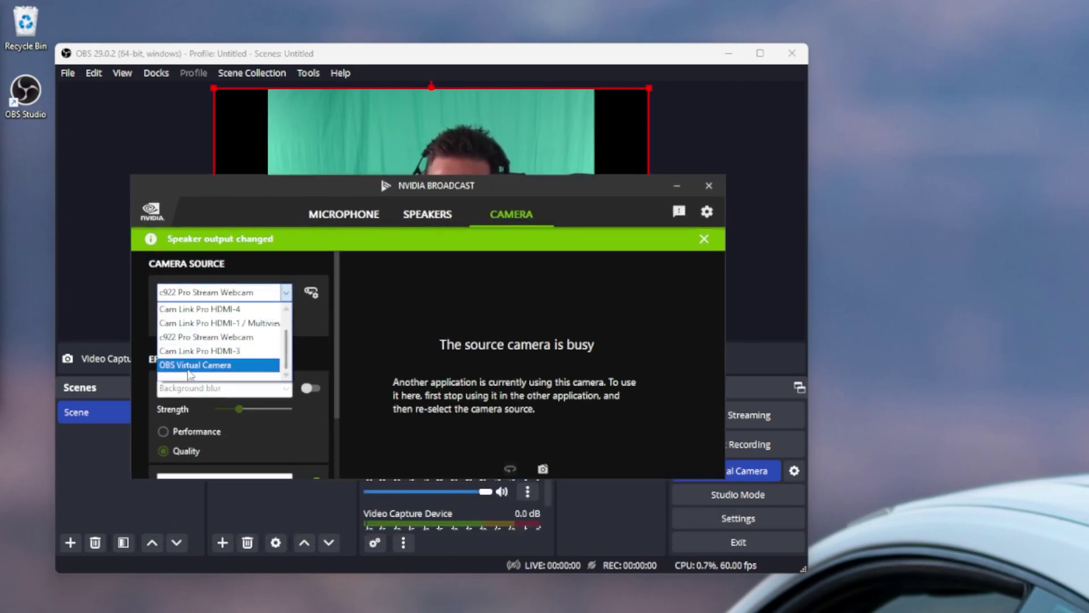
pyautogui.click(192, 366)
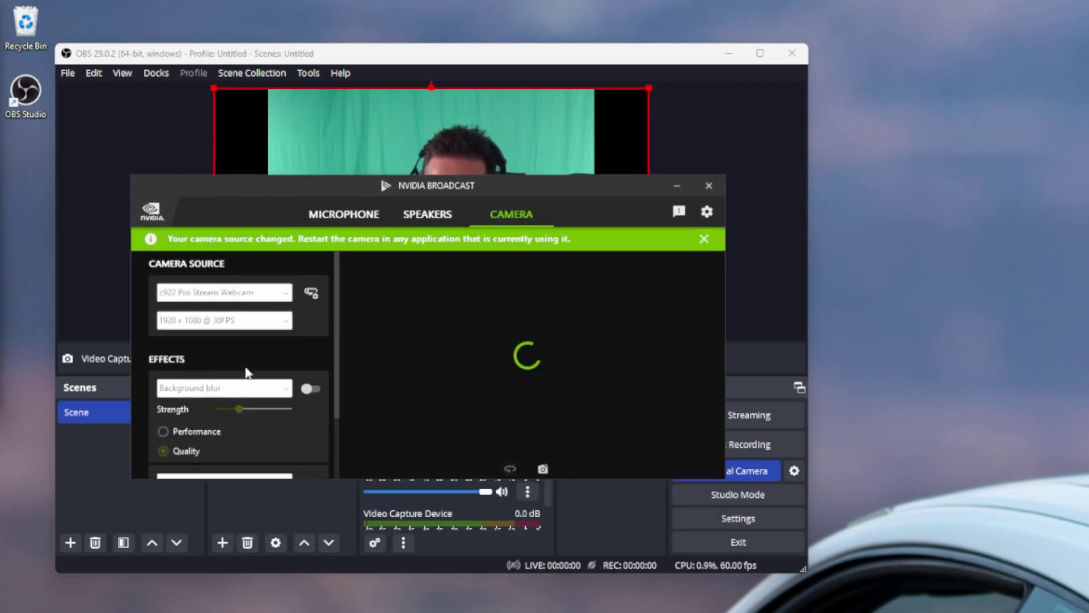
# Move the NVIDIA Broadcast window aside and bring OBS Studio back in front
pyautogui.moveTo(304, 189); pyautogui.dragTo(249, 105)
pyautogui.moveTo(285, 305); pyautogui.dragTo(277, 360)
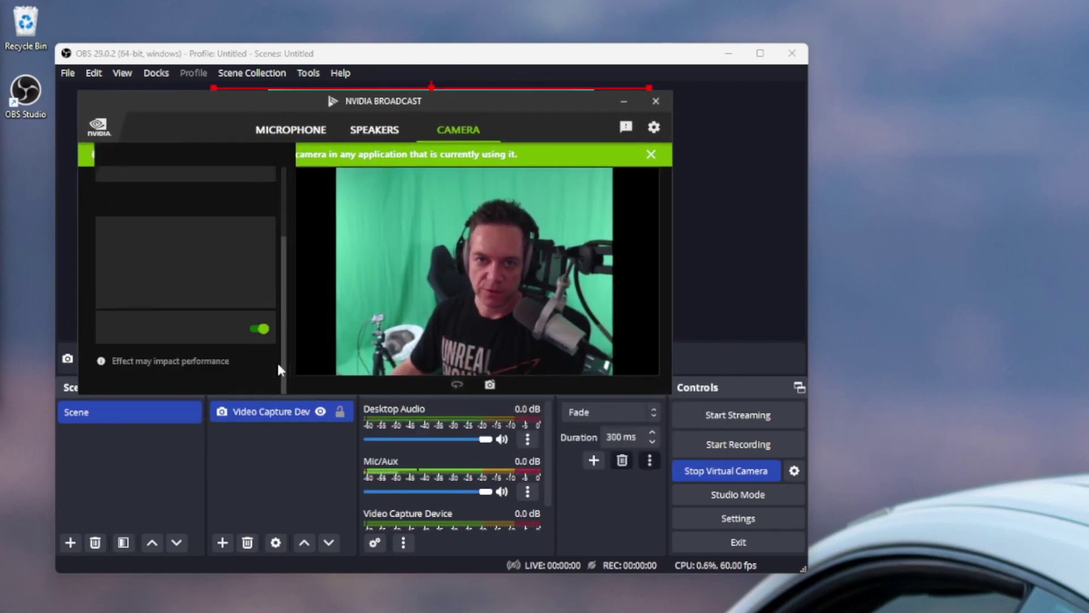
pyautogui.moveTo(257, 105); pyautogui.dragTo(271, 271)
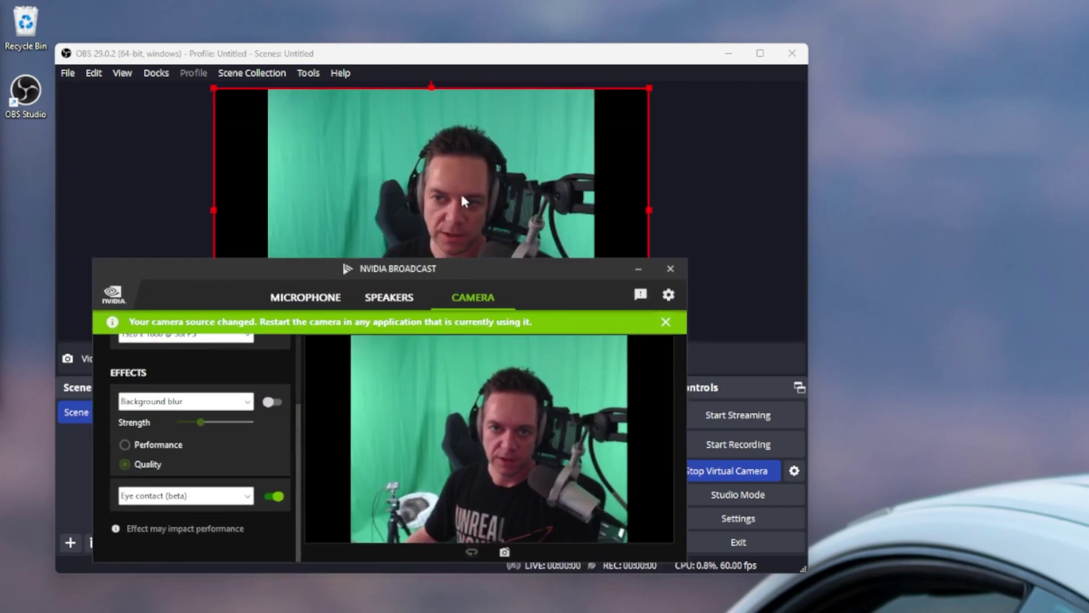
pyautogui.moveTo(484, 272); pyautogui.dragTo(453, 276)
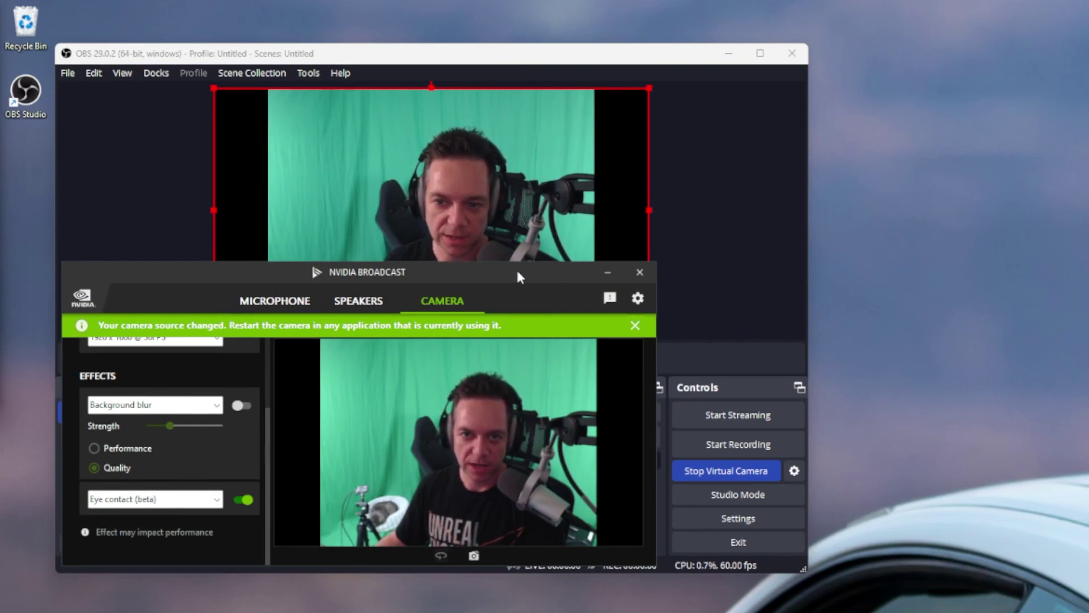
pyautogui.moveTo(518, 272); pyautogui.dragTo(465, 267)
pyautogui.click(746, 154)
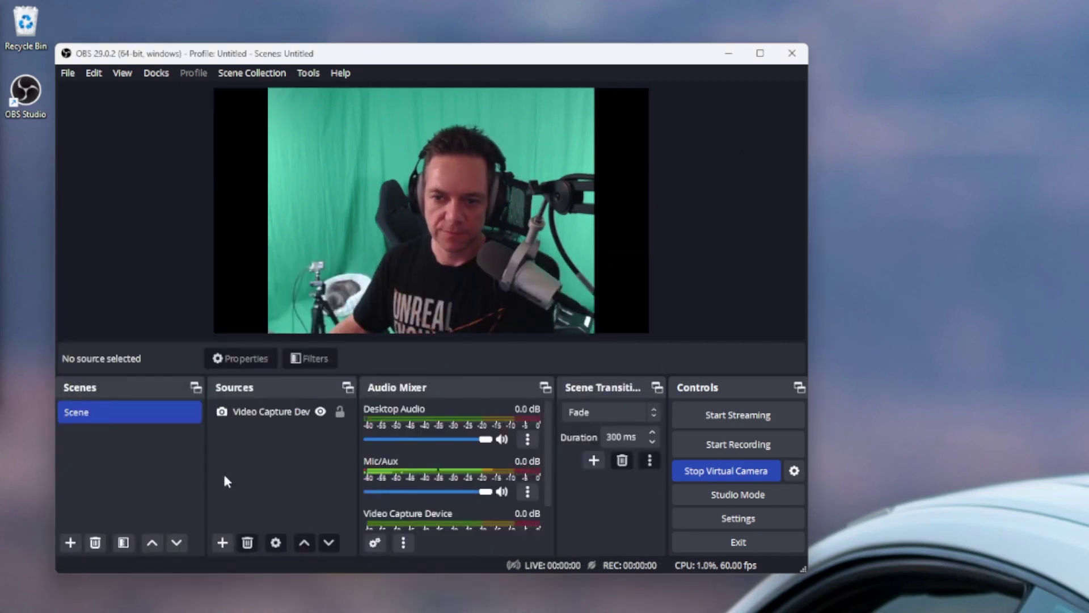
# Add a Video Capture Device source named 'Nvidia Eye Contact' using Camera (NVIDIA Broadcast)
pyautogui.click(222, 542)
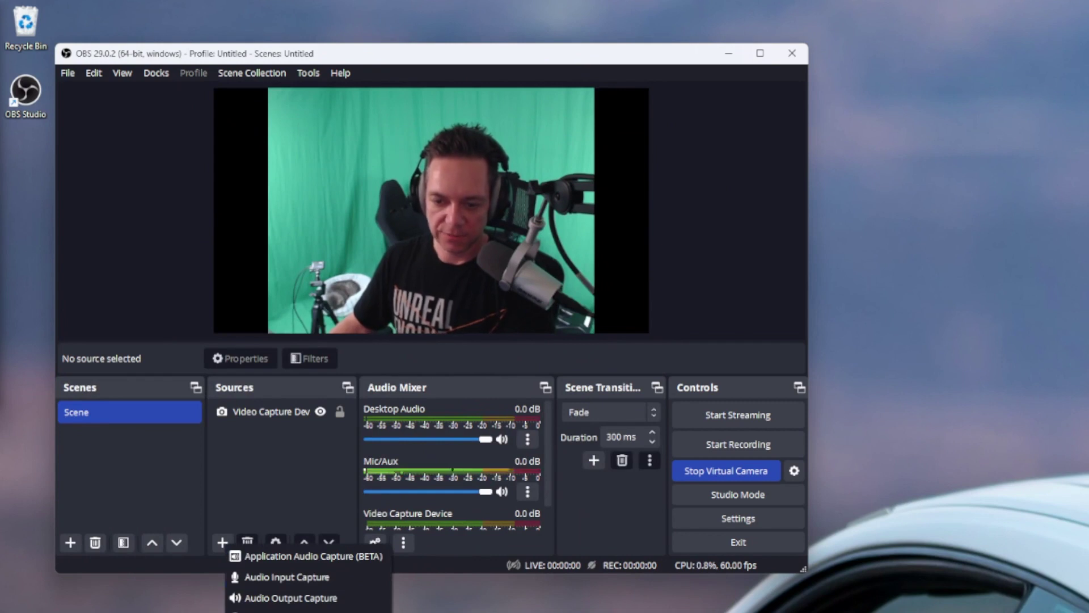
pyautogui.click(295, 610)
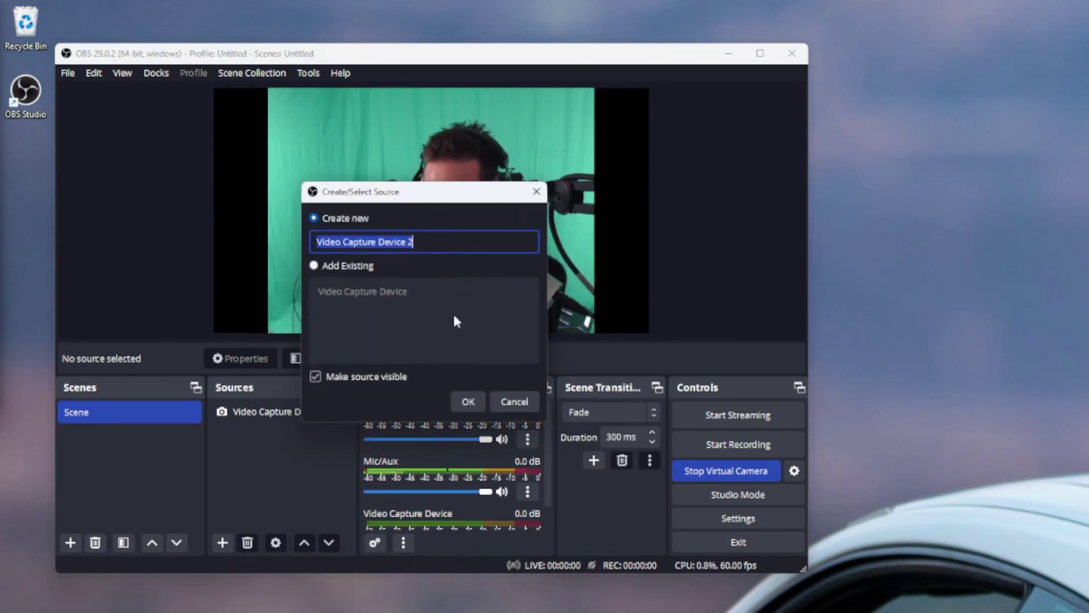
pyautogui.write('Nvidia E')
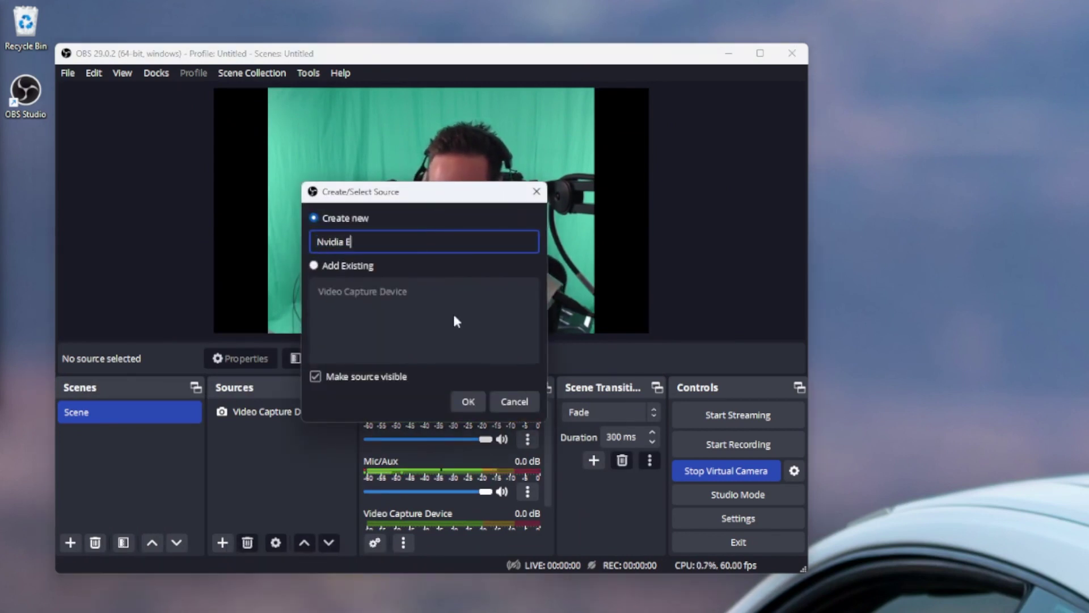
pyautogui.write('ye Contact')
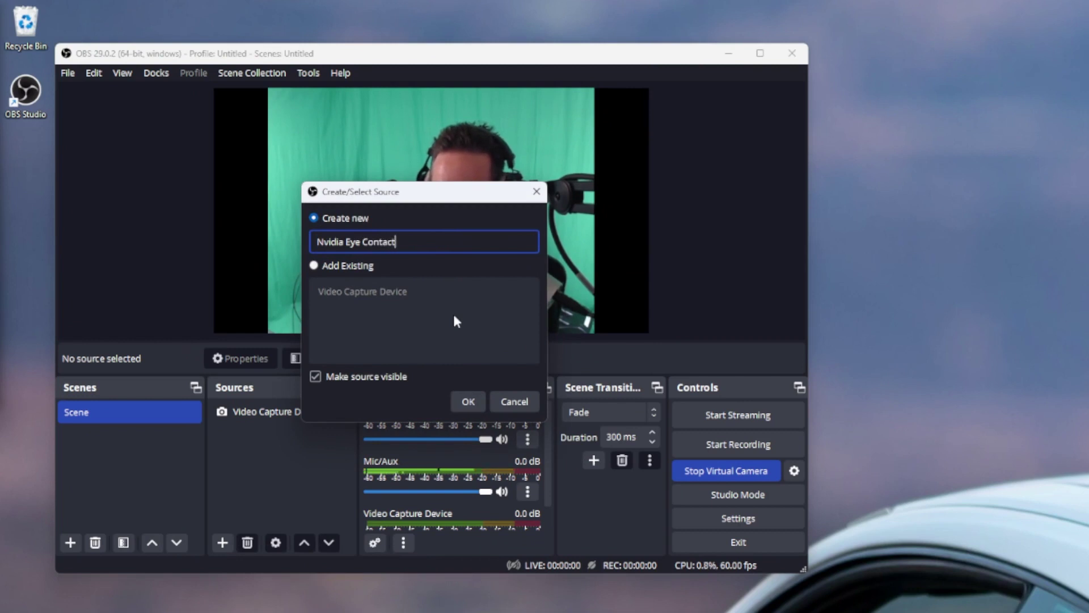
pyautogui.click(468, 403)
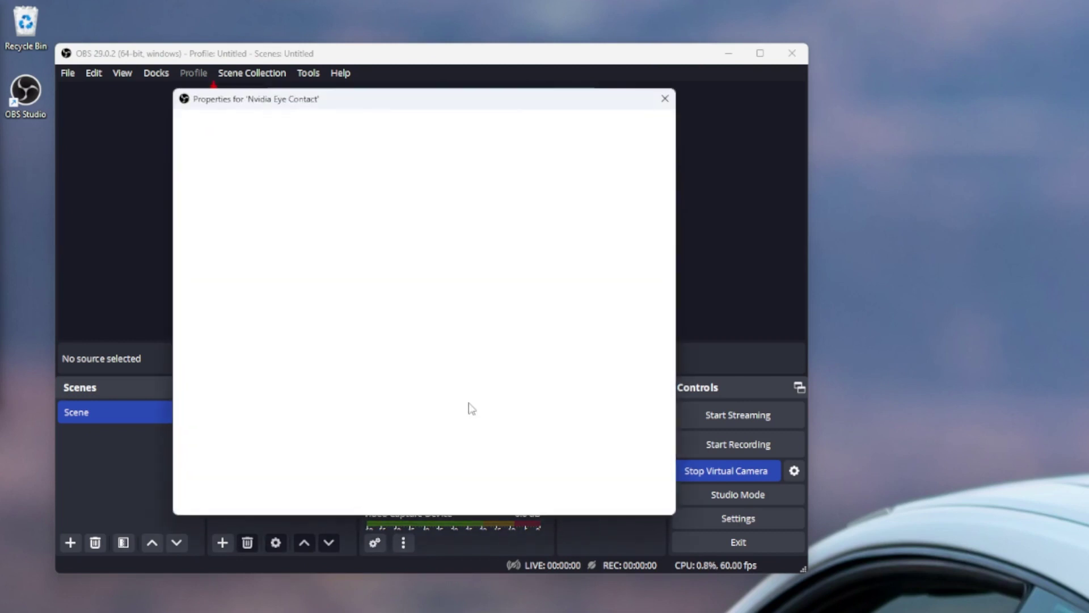
pyautogui.click(389, 318)
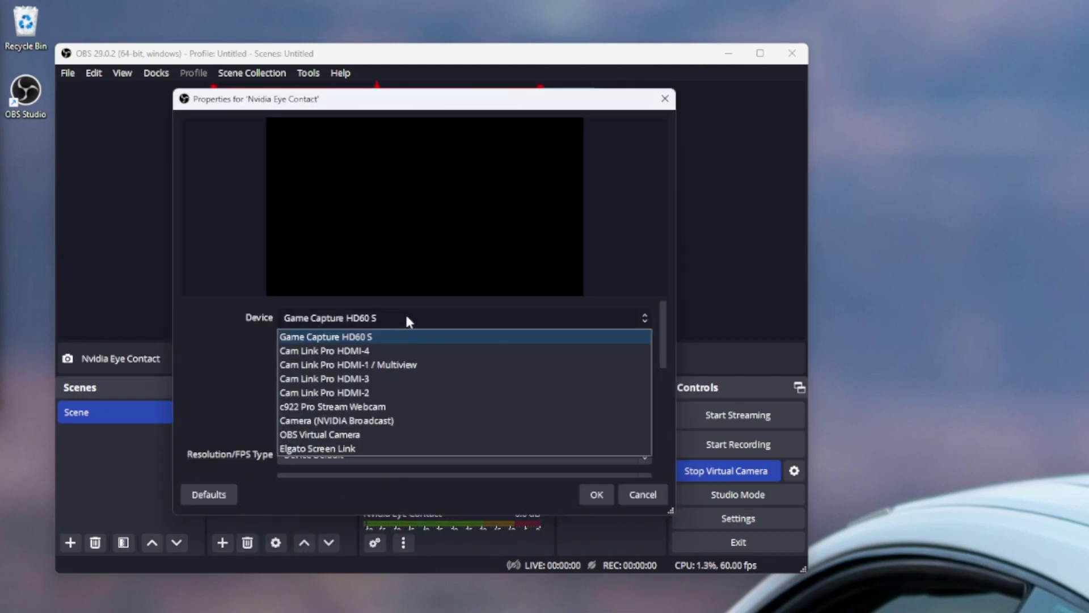
pyautogui.click(361, 426)
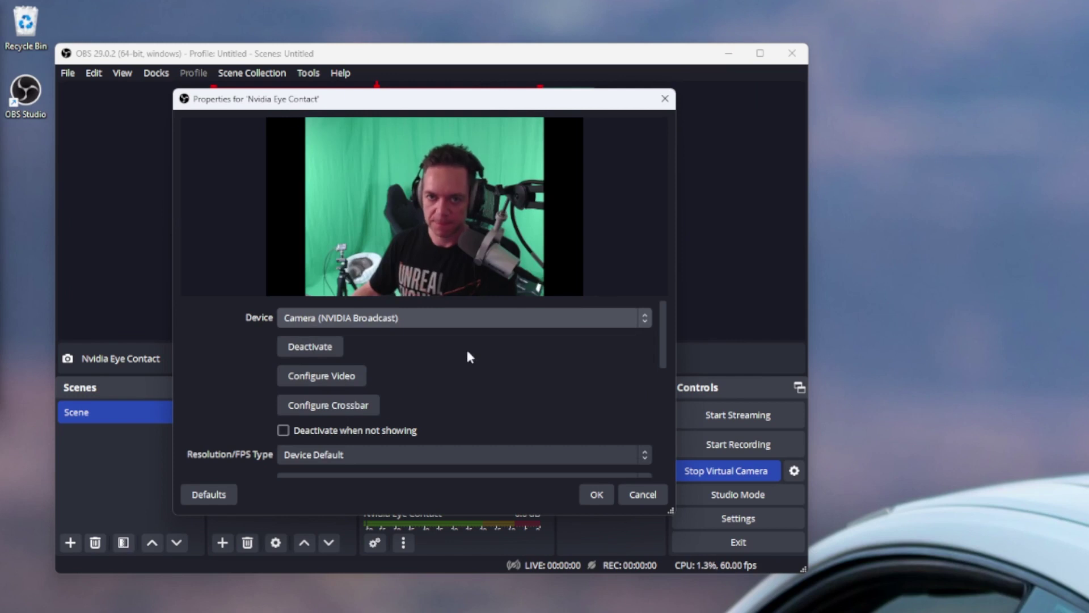
pyautogui.click(596, 499)
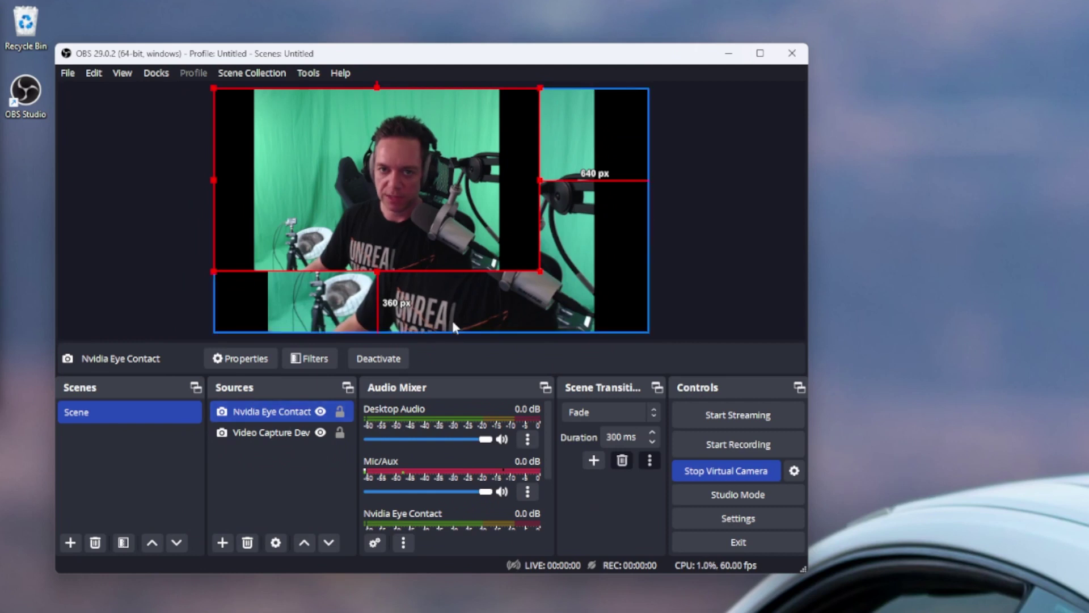
# Fit the Nvidia Eye Contact source to the canvas and toggle it off and on to compare
pyautogui.rightClick(281, 412)
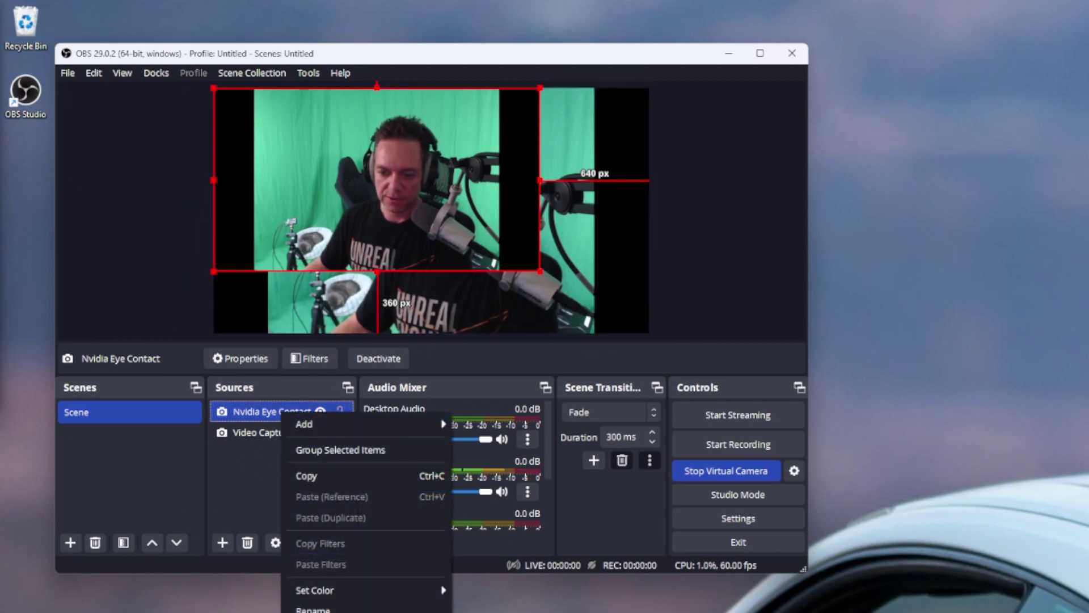
pyautogui.hotkey('ctrl', 'f')
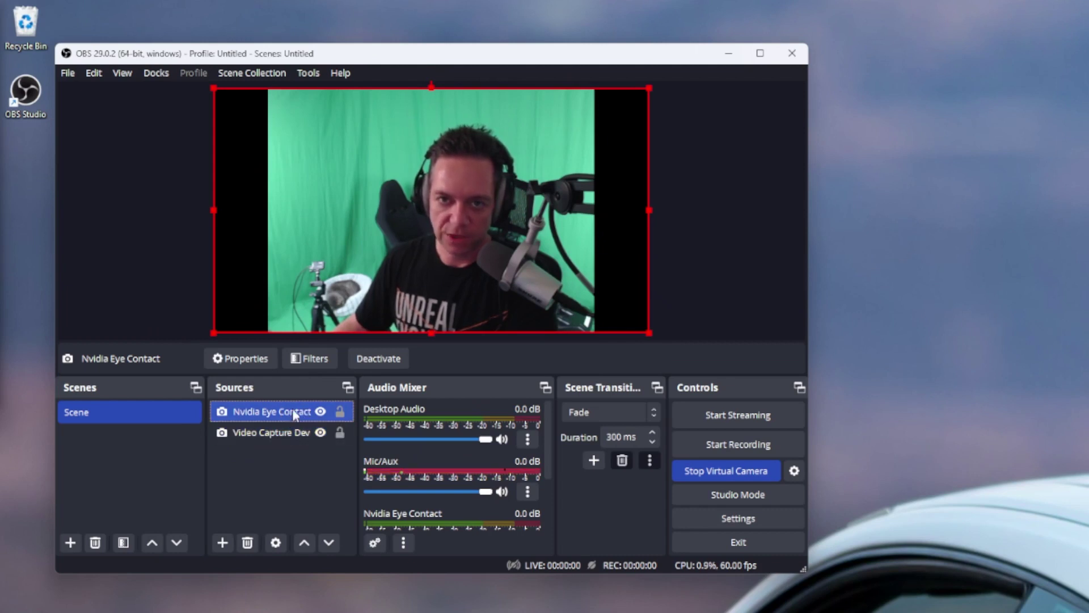
pyautogui.click(321, 412)
pyautogui.click(320, 411)
pyautogui.click(321, 412)
pyautogui.click(320, 412)
pyautogui.click(320, 412)
pyautogui.click(320, 412)
# Compare eye contact against the plain webcam a few more times, leaving the source visible
pyautogui.click(321, 412)
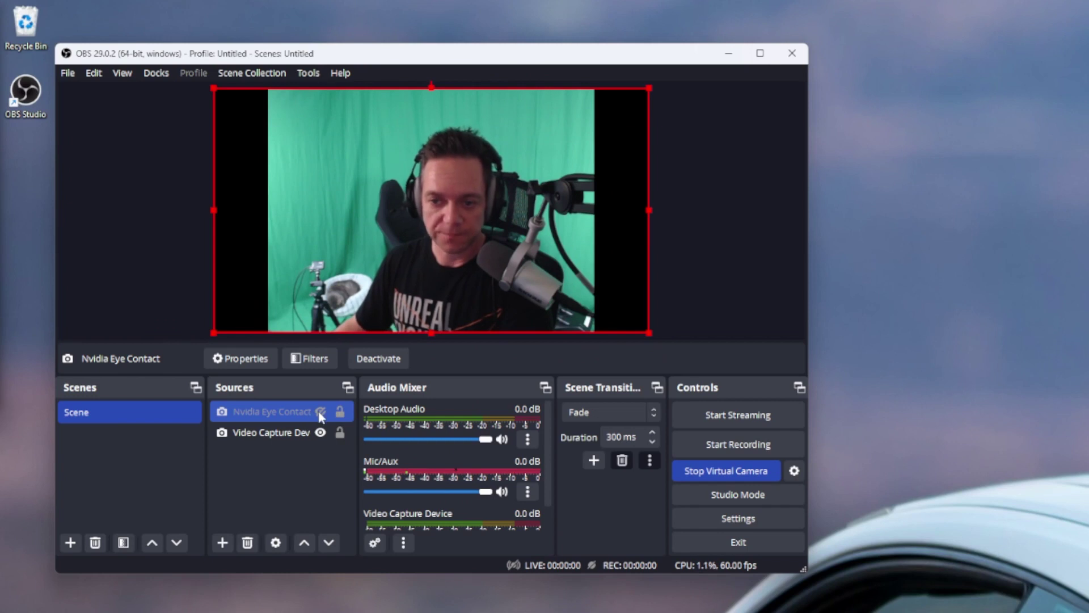
pyautogui.click(322, 414)
pyautogui.click(322, 414)
pyautogui.click(322, 414)
pyautogui.click(321, 414)
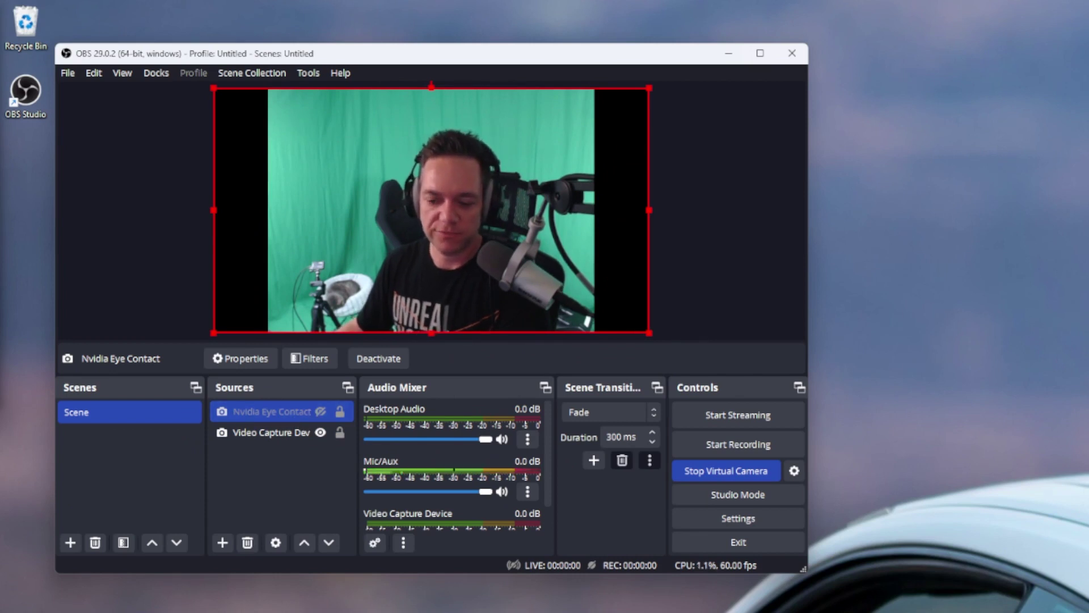
pyautogui.click(321, 412)
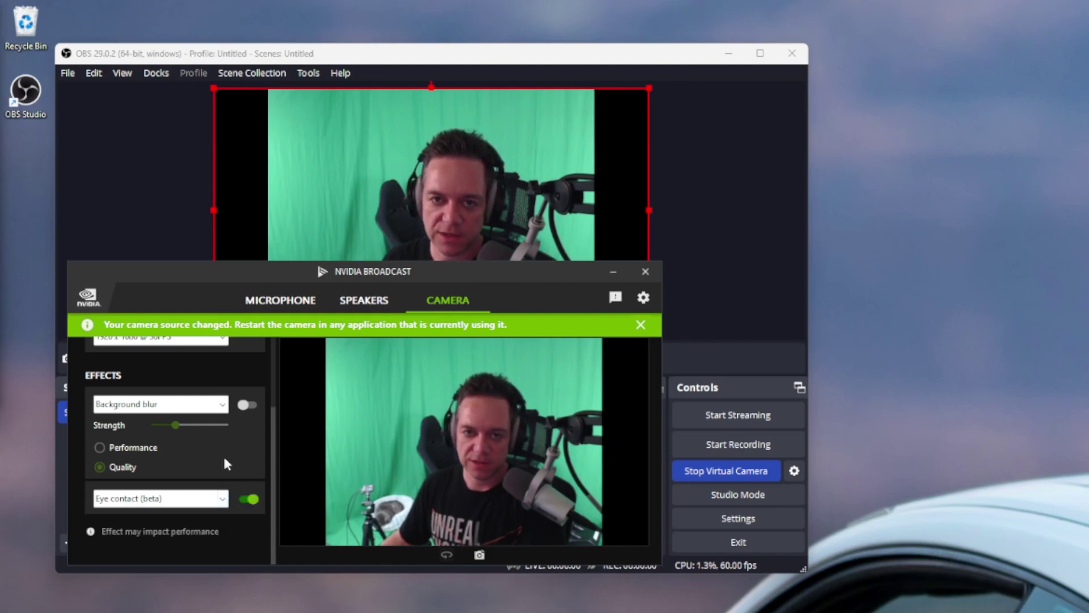
# Return to OBS and briefly hide the Nvidia Eye Contact source, then show it again
pyautogui.click(511, 56)
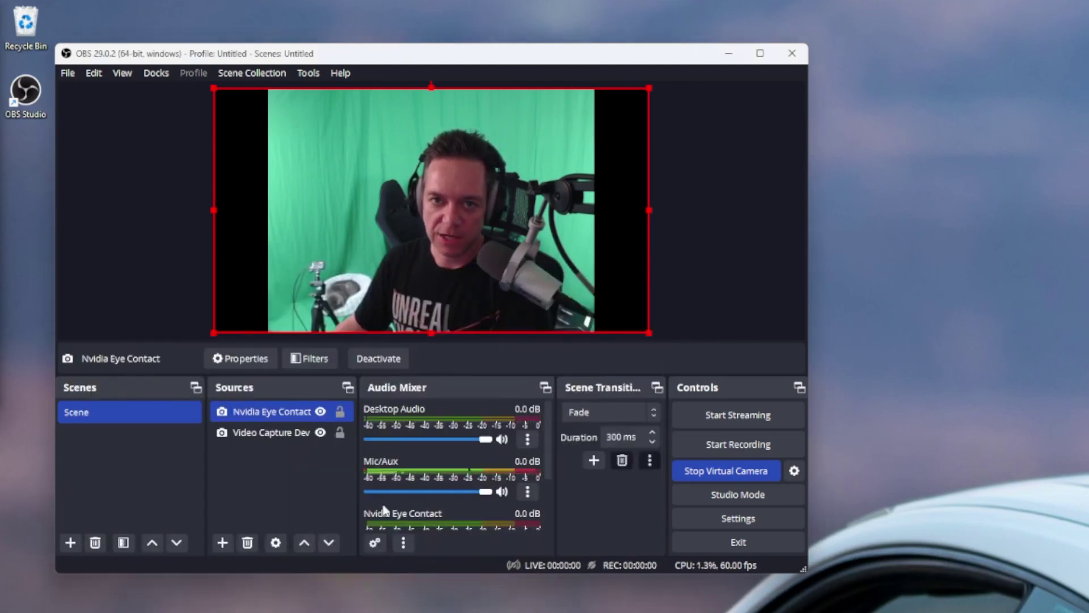
pyautogui.click(321, 412)
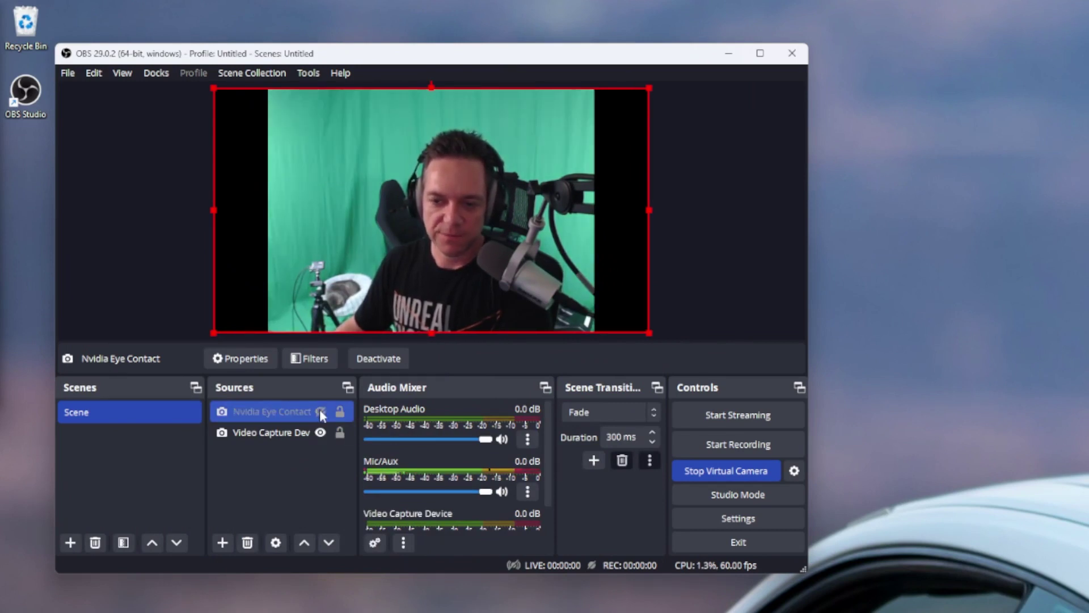
pyautogui.click(321, 411)
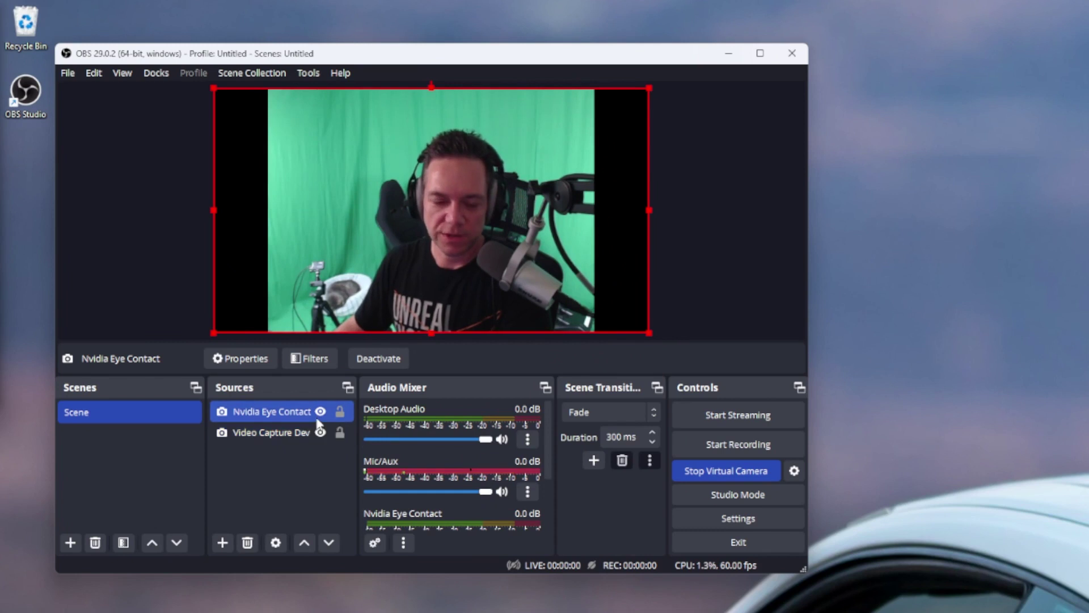